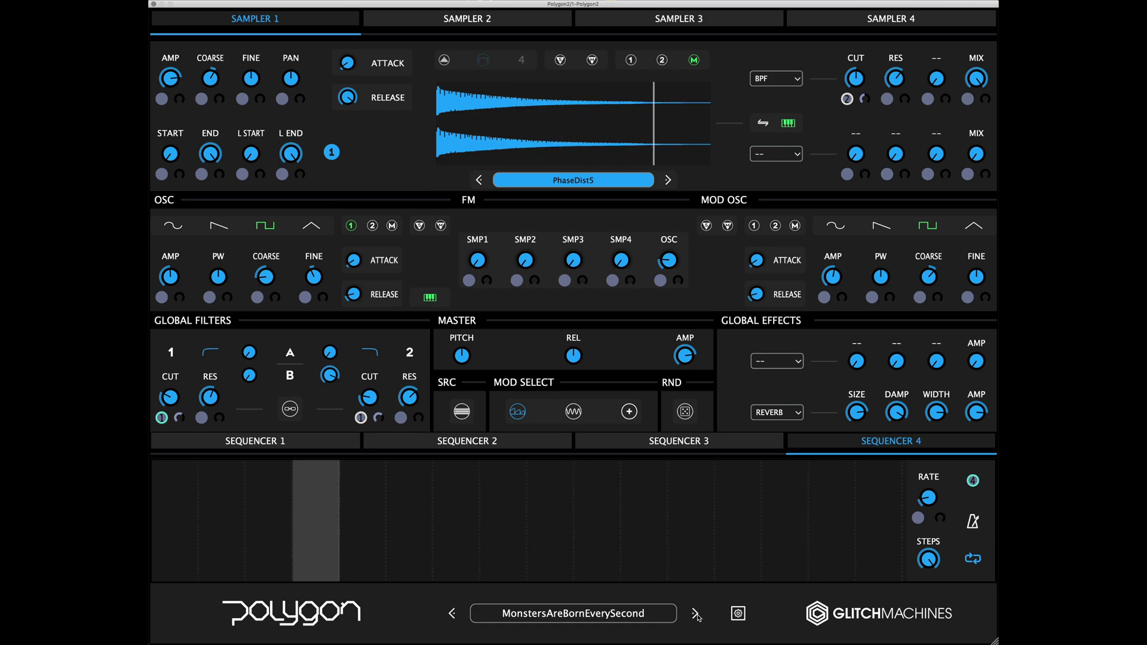
# - Step the preset browser forward to the SkyGongs preset
pyautogui.click(696, 614)
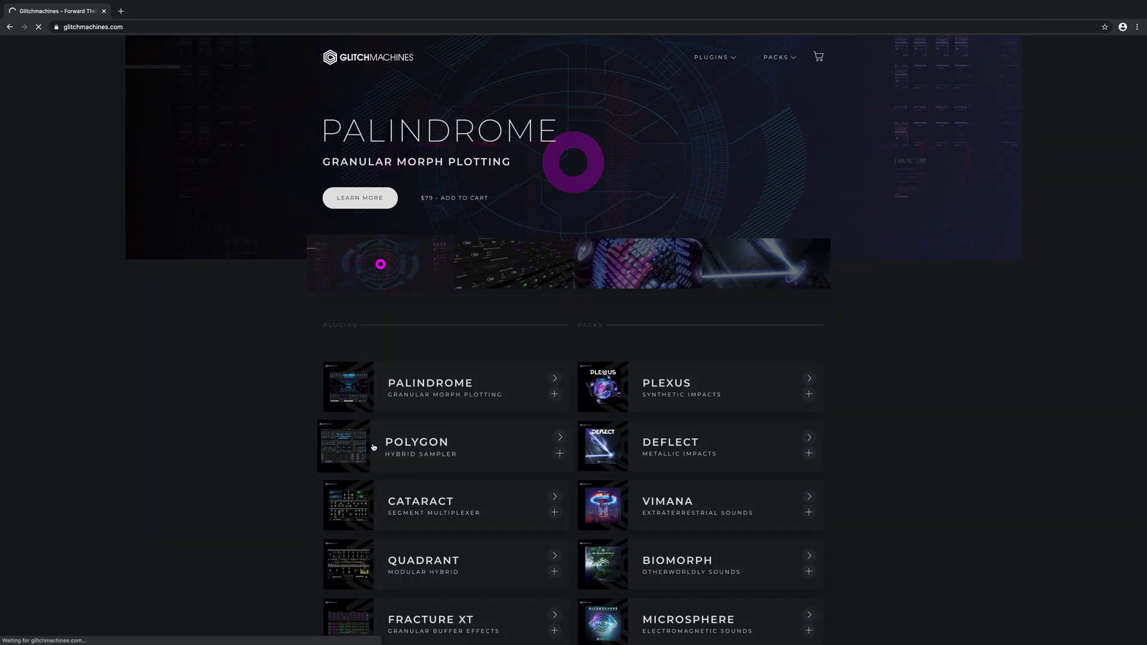
# - Choose Polygon from the Glitch Machines home page's plugins list
pyautogui.click(374, 447)
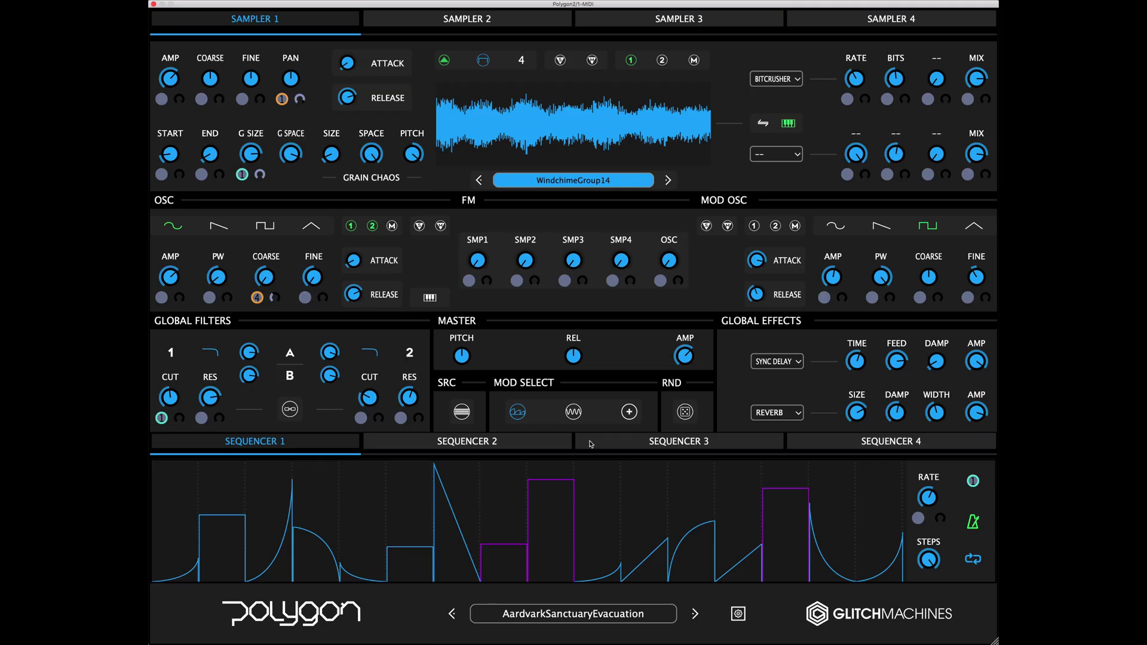
# - Switch MOD SELECT between the LFO and '+' utility panels, ending on the sequencer lanes
pyautogui.click(574, 415)
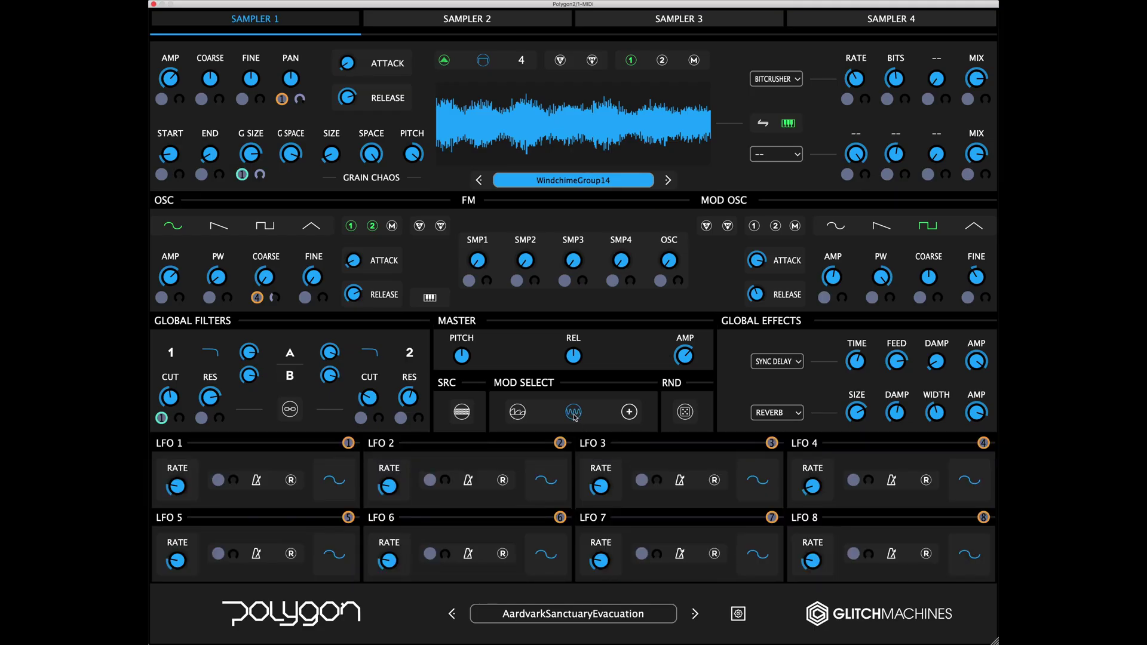
pyautogui.click(629, 412)
pyautogui.click(576, 415)
pyautogui.click(517, 412)
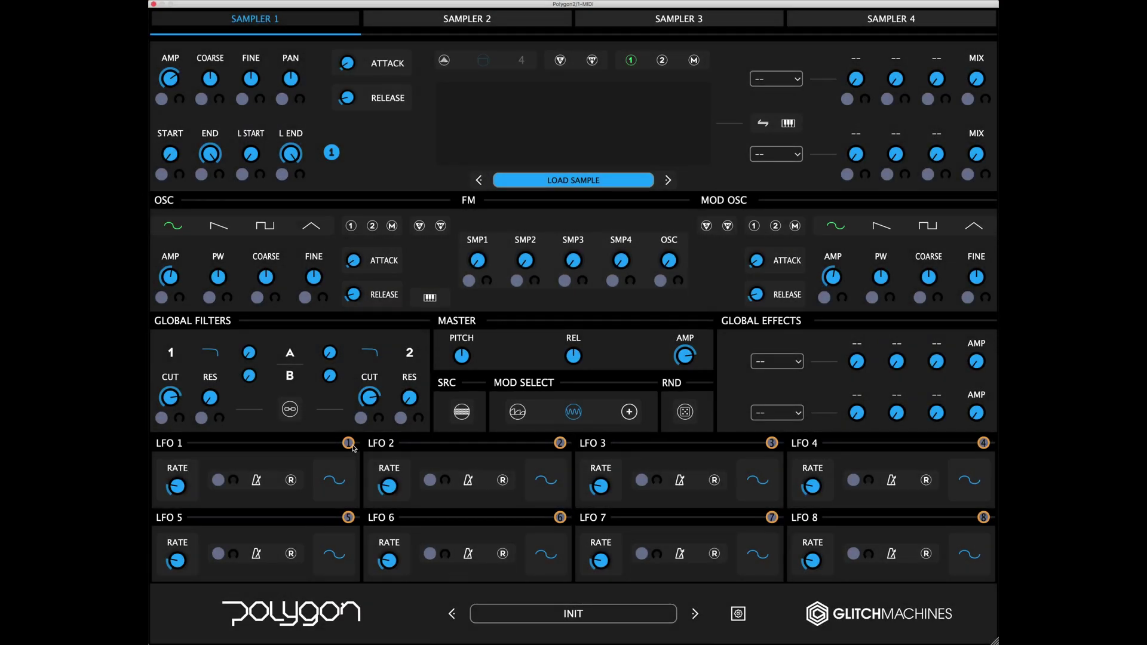
# - Route LFO 1 to filter 1 cutoff and clear the coarse-tune and sample-end LFO slots
pyautogui.moveTo(352, 447); pyautogui.dragTo(162, 418)
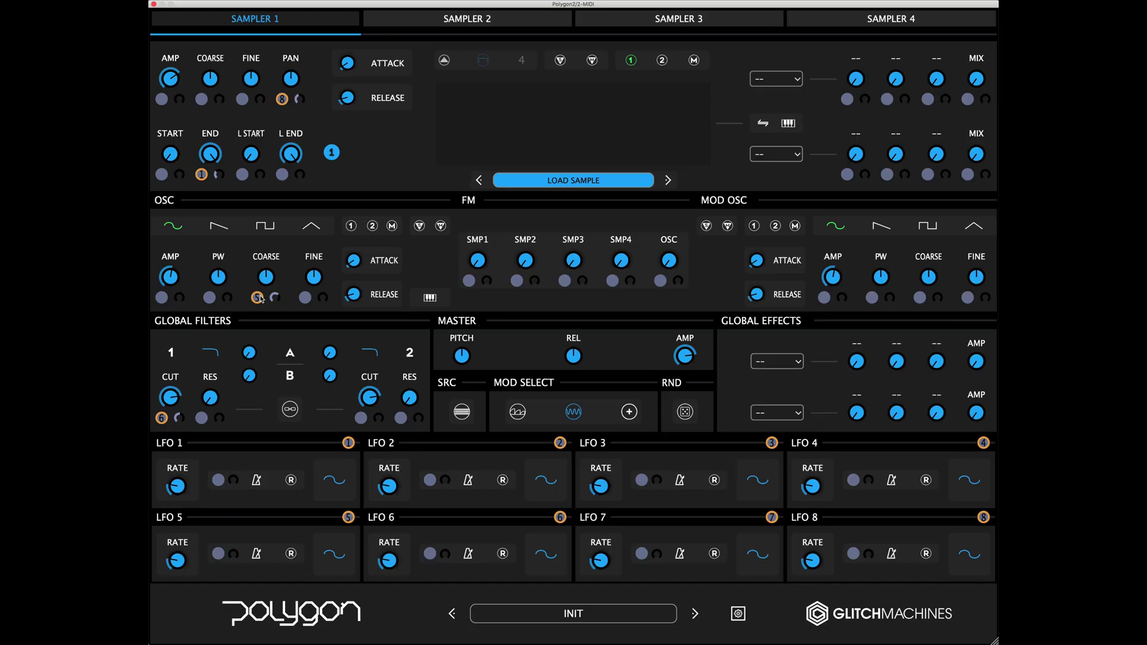
pyautogui.click(259, 298)
pyautogui.click(203, 176)
# - Assign LFOs to the oscillator amplitude, filter 1 cutoff and filter B mod slots
pyautogui.moveTo(560, 443); pyautogui.dragTo(162, 297)
pyautogui.moveTo(348, 443); pyautogui.dragTo(161, 418)
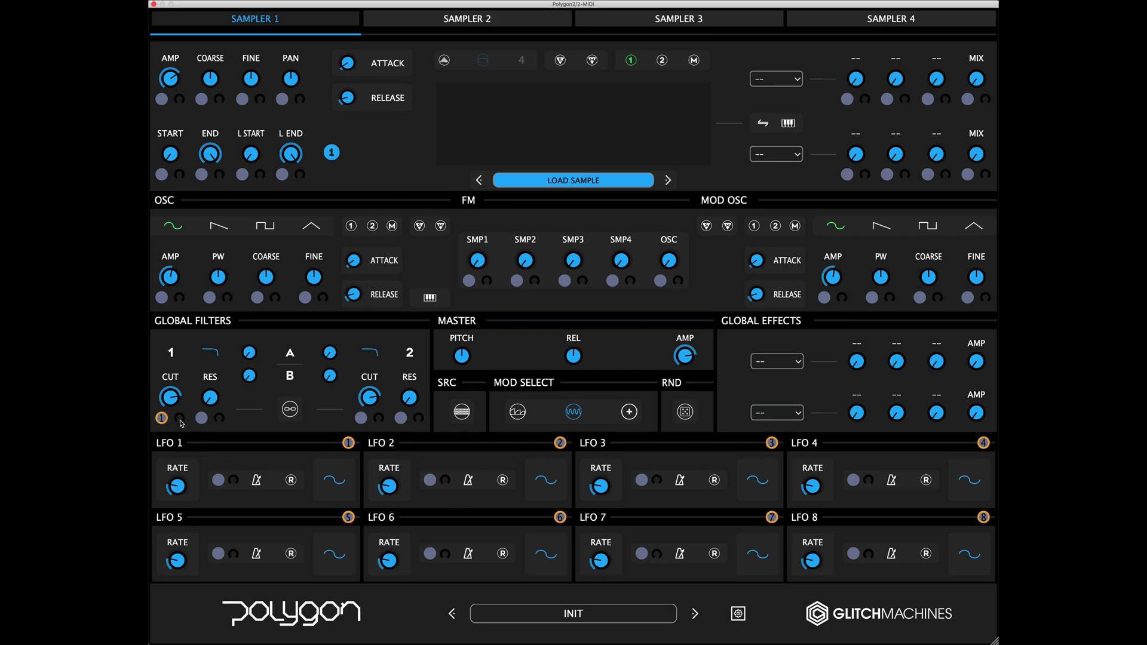
pyautogui.moveTo(350, 445); pyautogui.dragTo(257, 298)
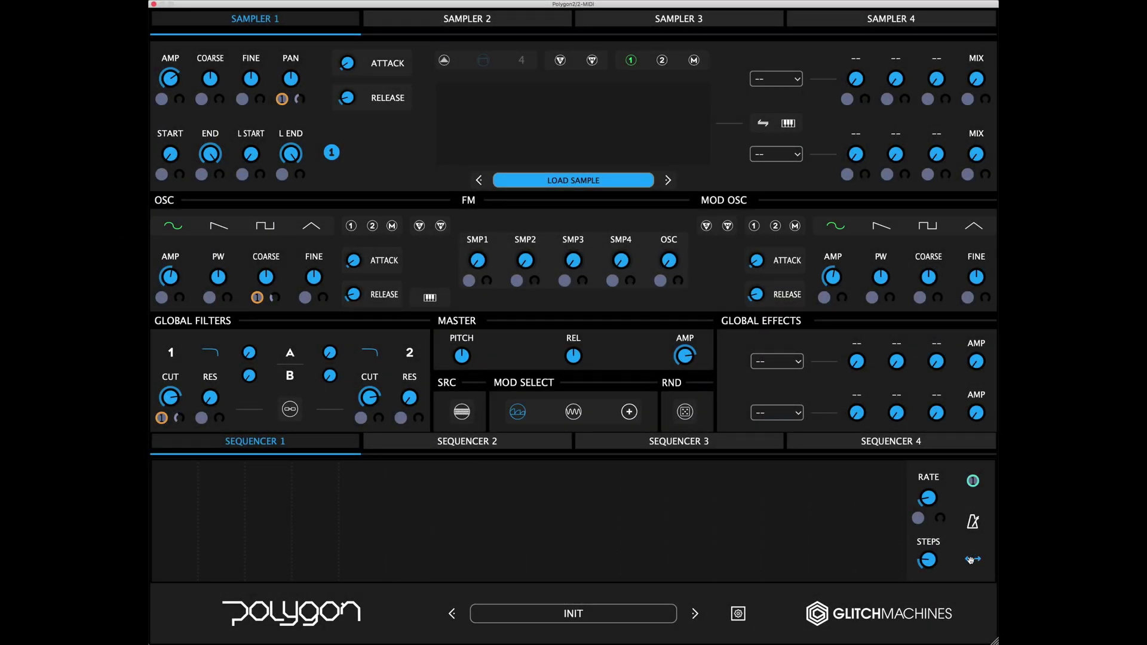
# - Change Sequencer 1's step playback mode using the button beside STEPS
pyautogui.click(972, 559)
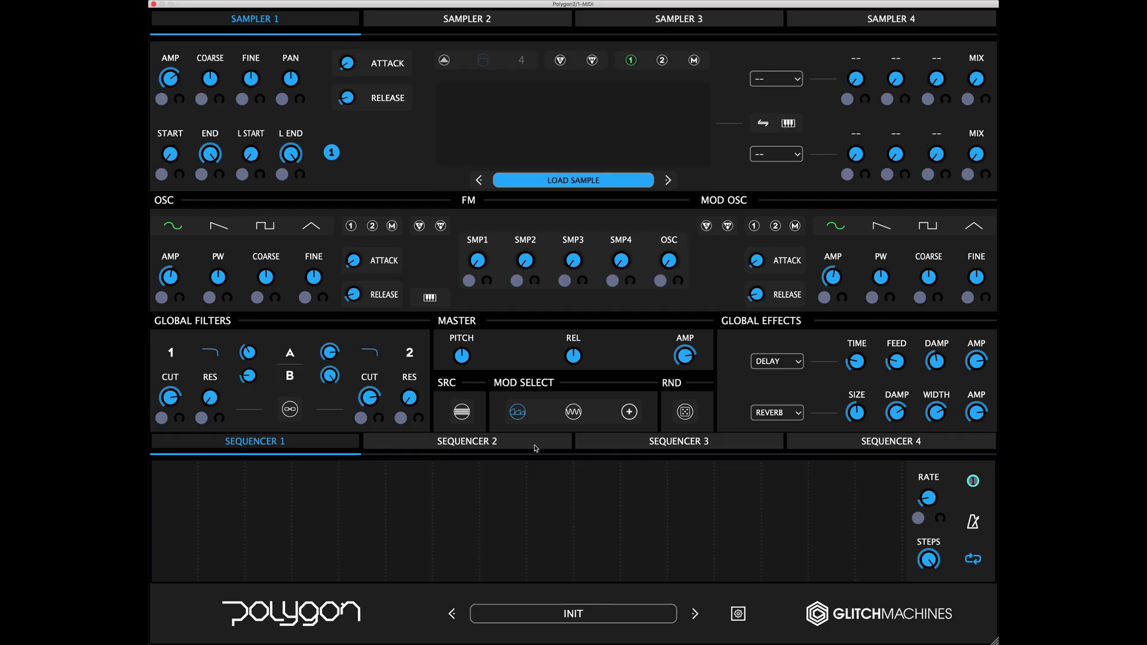
# - Cycle through the Sequencer 2, 3 and 4 tabs and return to Sequencer 1
pyautogui.click(533, 447)
pyautogui.click(647, 448)
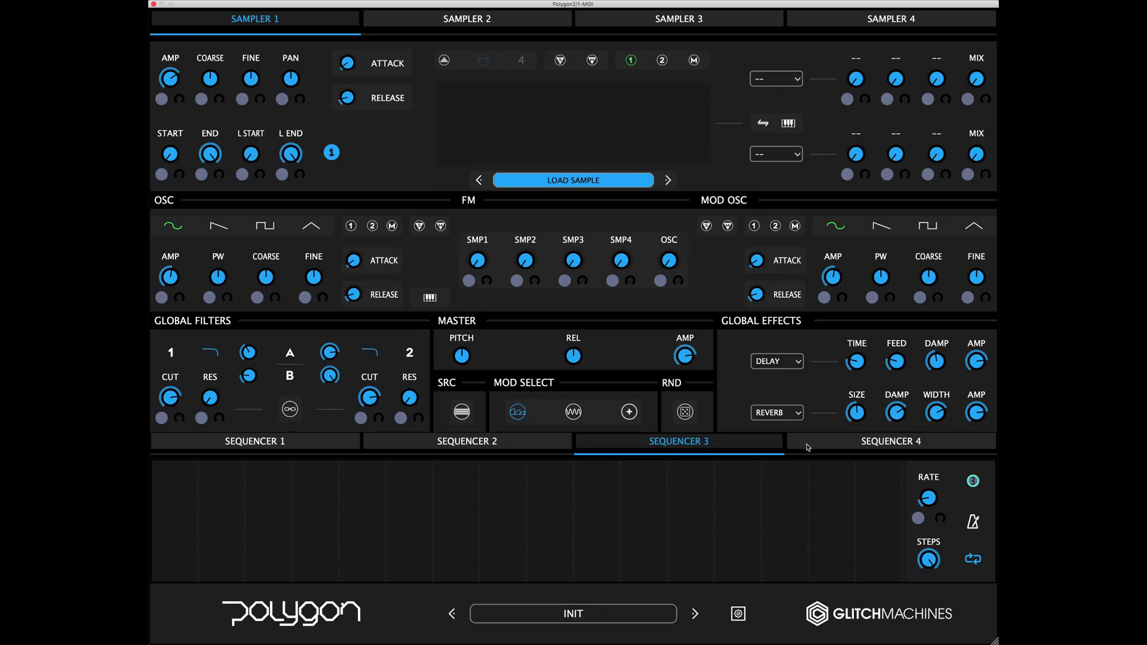
pyautogui.click(808, 448)
pyautogui.click(728, 449)
pyautogui.click(528, 448)
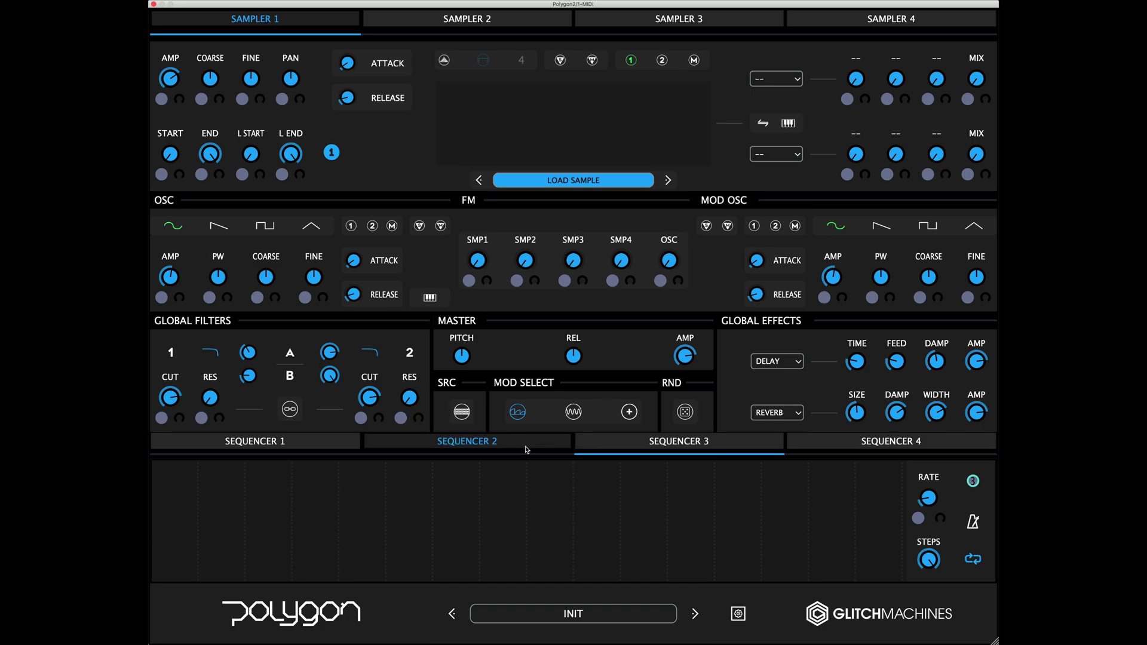
pyautogui.click(321, 449)
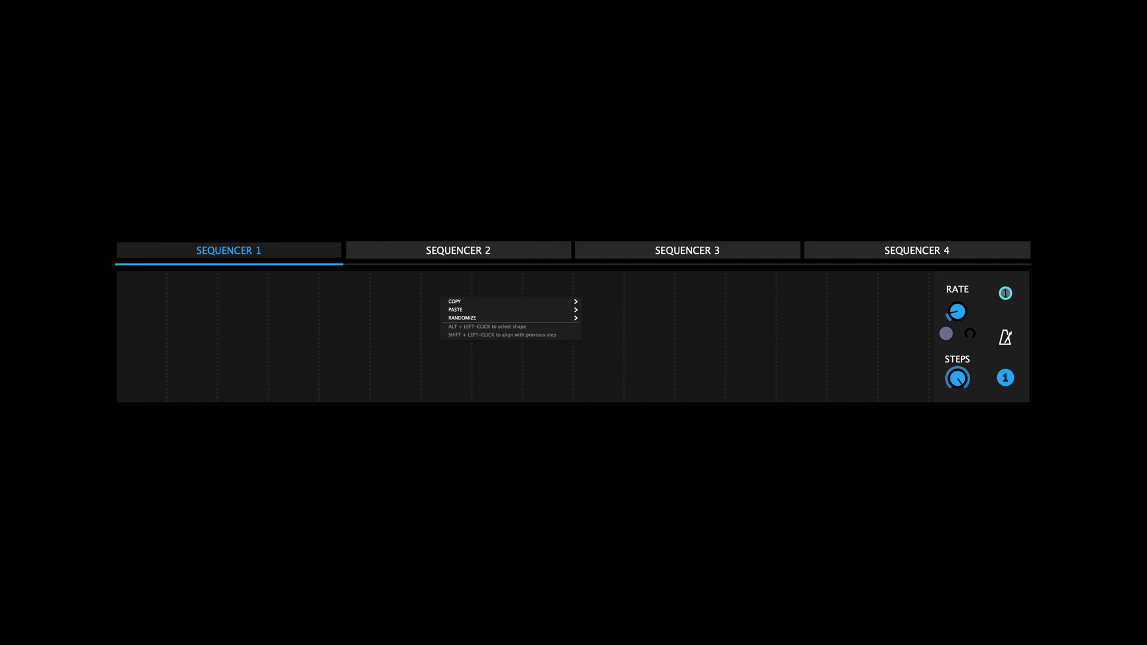
# - Draw curved, ramp and square step shapes across all 16 steps of Sequencer 1
pyautogui.moveTo(508, 301)
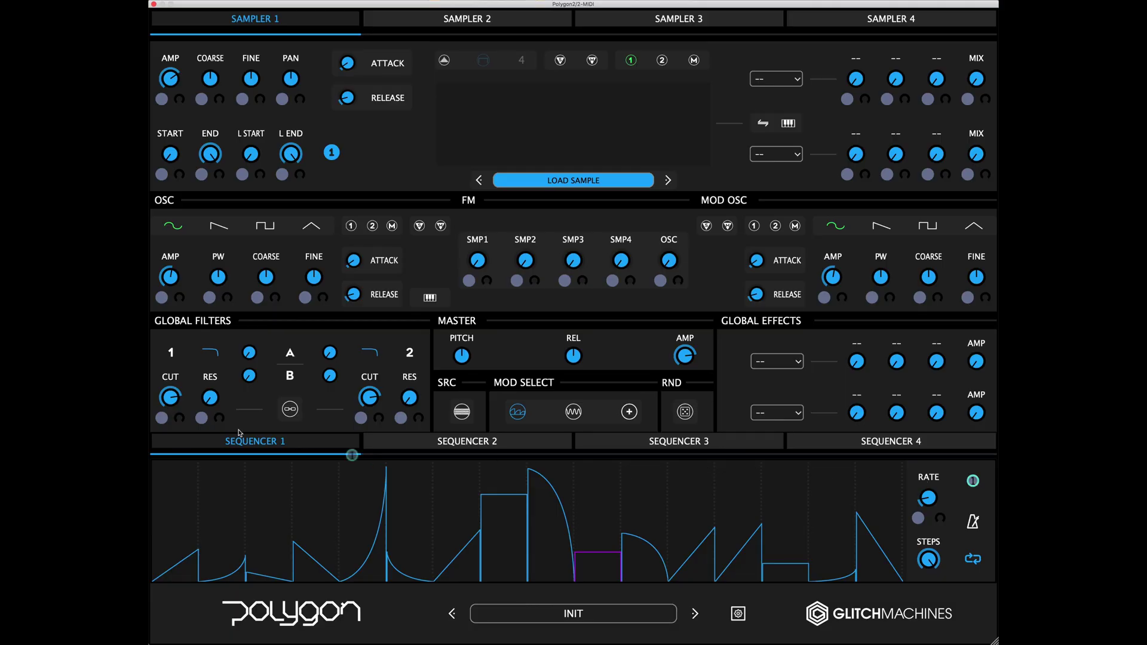
# - Route Sequencer 1 to filter 1 cutoff, tempo-sync it at a dotted rate, and randomize step order
pyautogui.moveTo(157, 423); pyautogui.dragTo(161, 418)
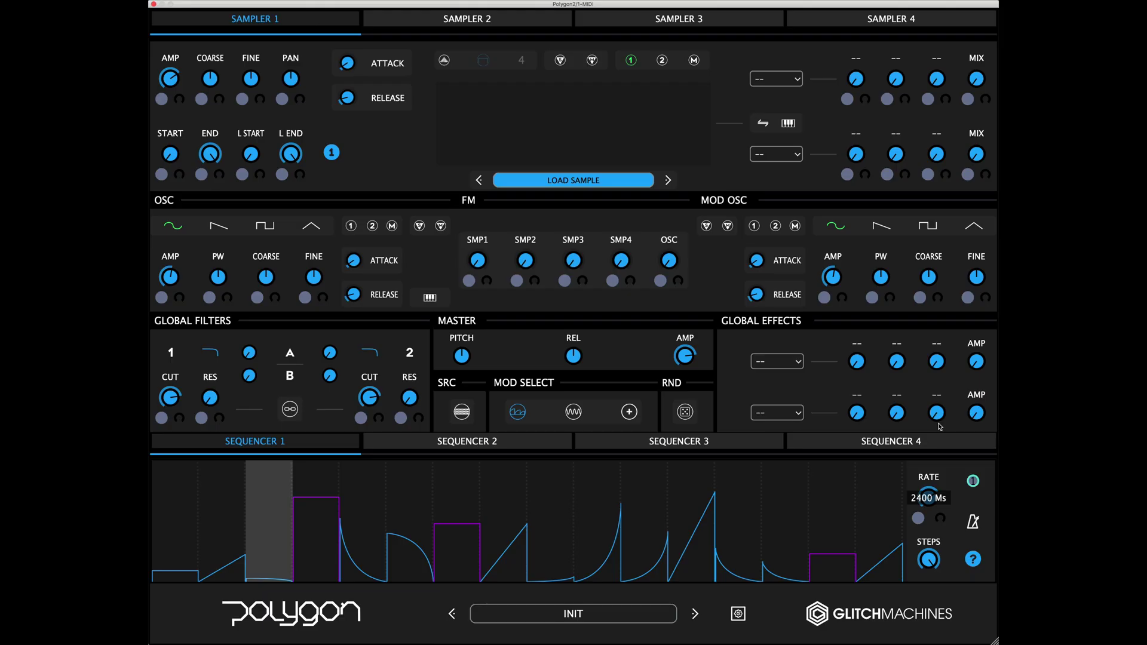
pyautogui.moveTo(939, 428); pyautogui.dragTo(924, 554)
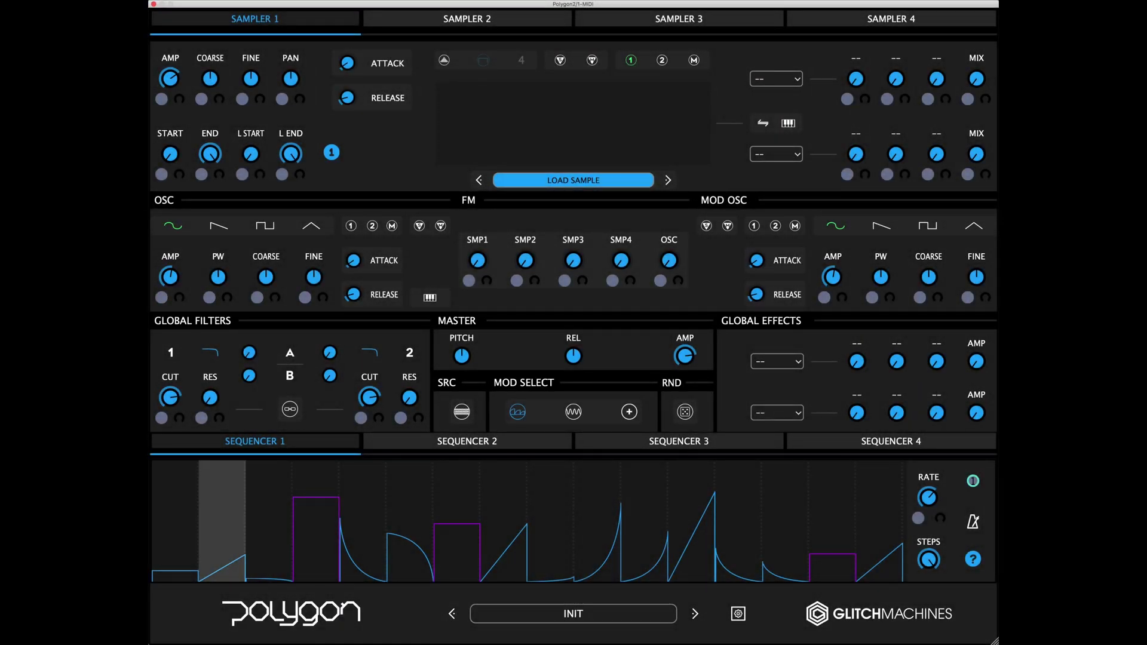
pyautogui.click(974, 522)
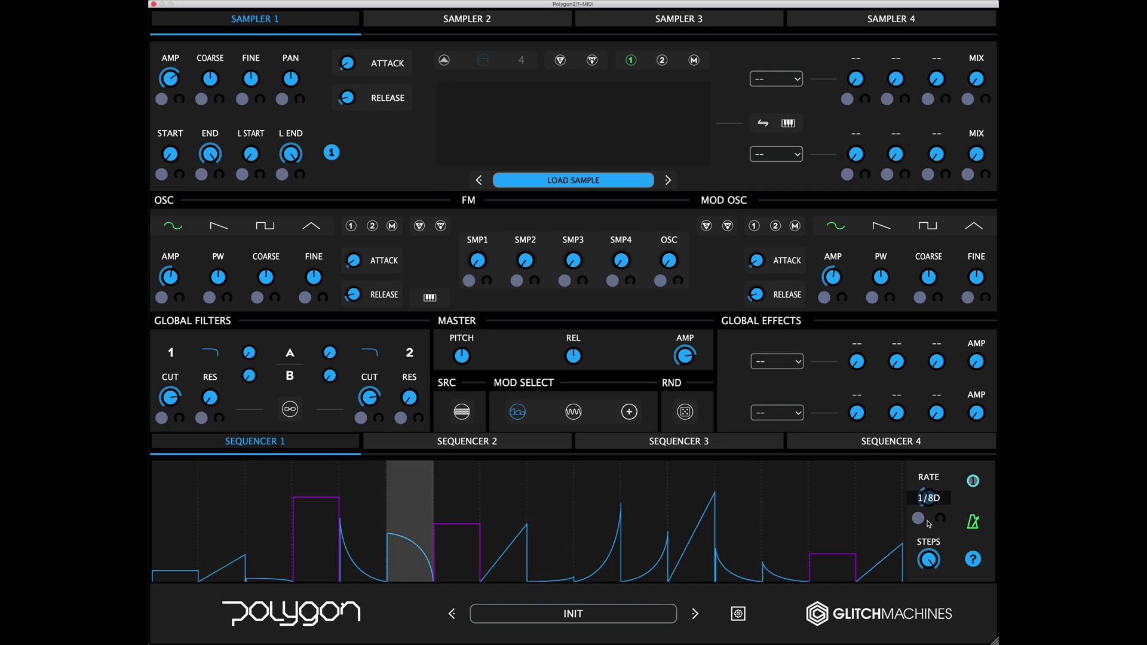
pyautogui.moveTo(932, 506); pyautogui.dragTo(926, 576)
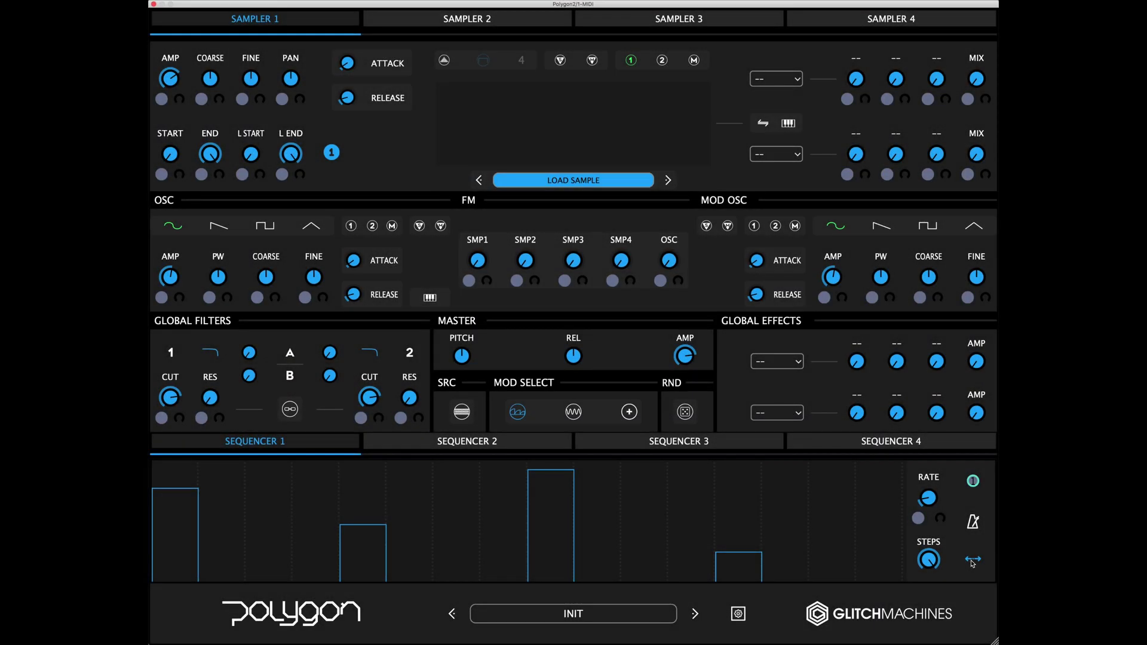
pyautogui.click(972, 562)
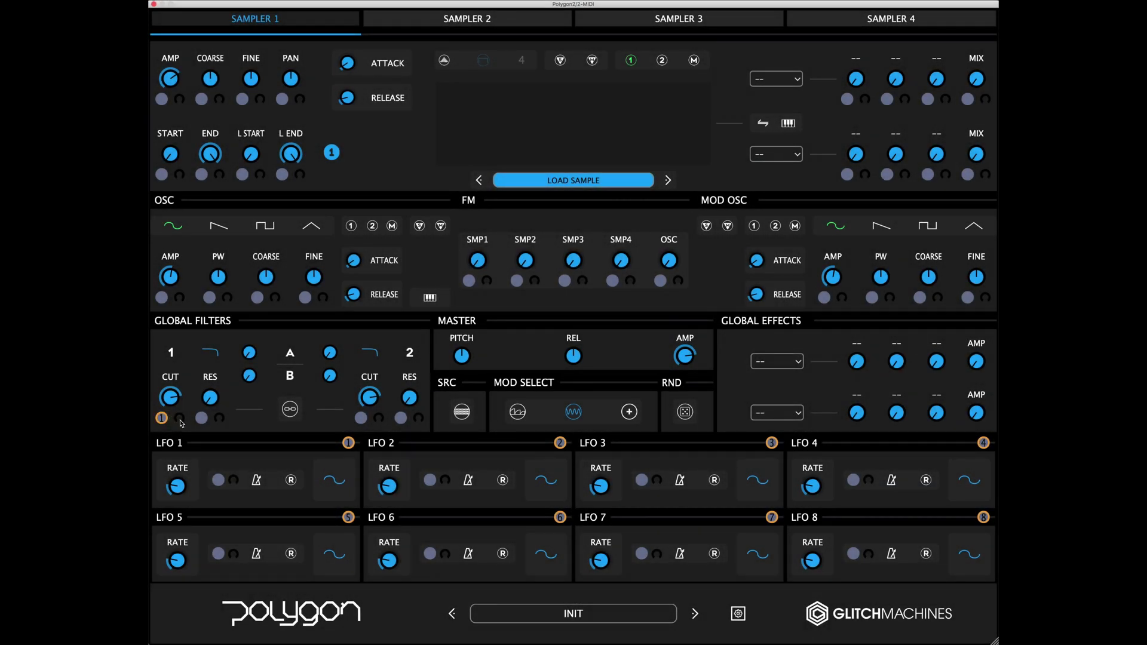
# - Assign LFO 1 to the oscillator coarse-tuning modulation slot
pyautogui.moveTo(348, 443); pyautogui.dragTo(257, 301)
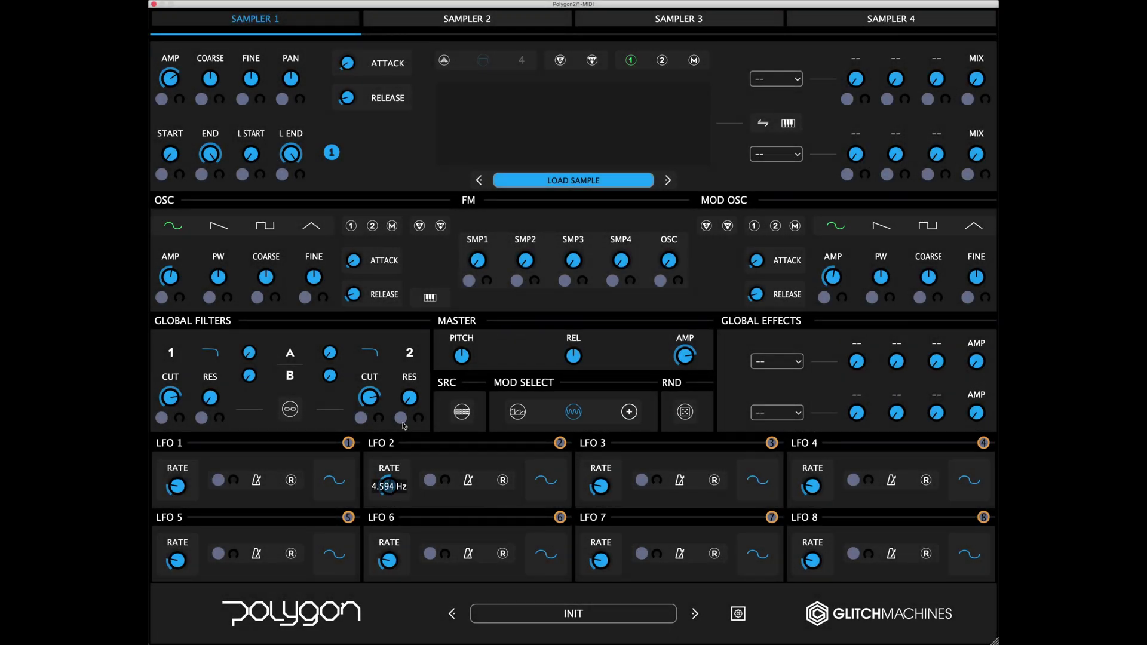
# - Tempo-sync LFO 2's rate at 1/8D
pyautogui.moveTo(404, 426); pyautogui.dragTo(373, 536)
pyautogui.click(469, 481)
pyautogui.moveTo(402, 487); pyautogui.dragTo(435, 379)
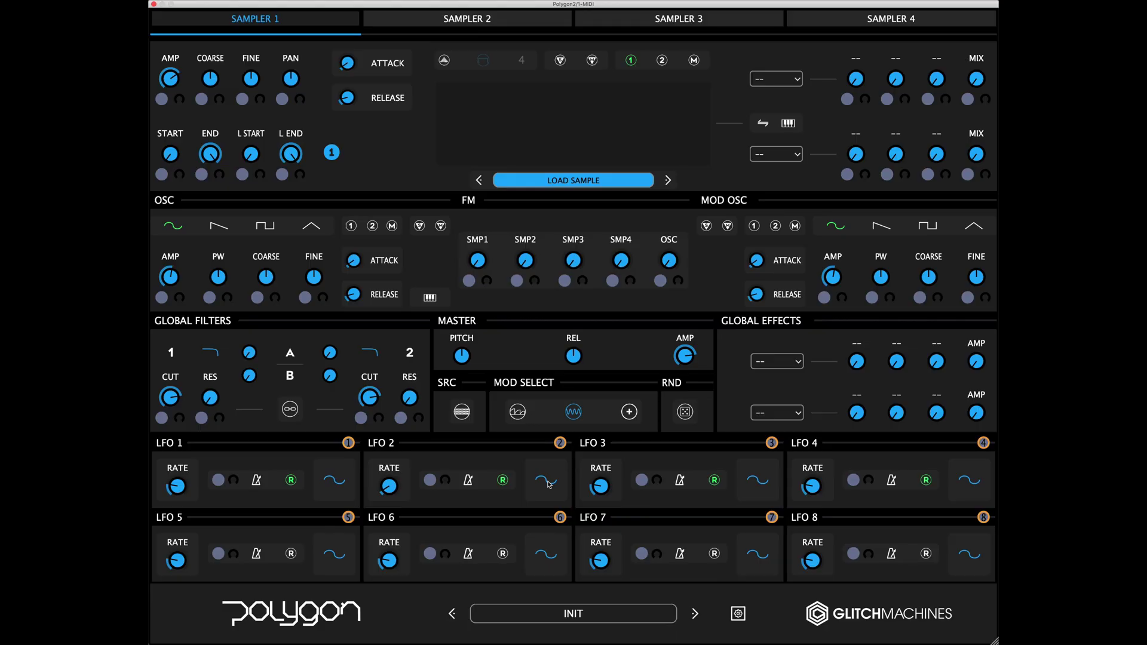
# - Cycle through LFO 2's waveform shapes, passing back through sine
pyautogui.click(546, 481)
pyautogui.click(546, 481)
pyautogui.click(546, 480)
pyautogui.click(546, 481)
pyautogui.click(545, 481)
pyautogui.click(546, 480)
pyautogui.click(546, 481)
pyautogui.click(546, 480)
pyautogui.click(546, 481)
pyautogui.click(545, 480)
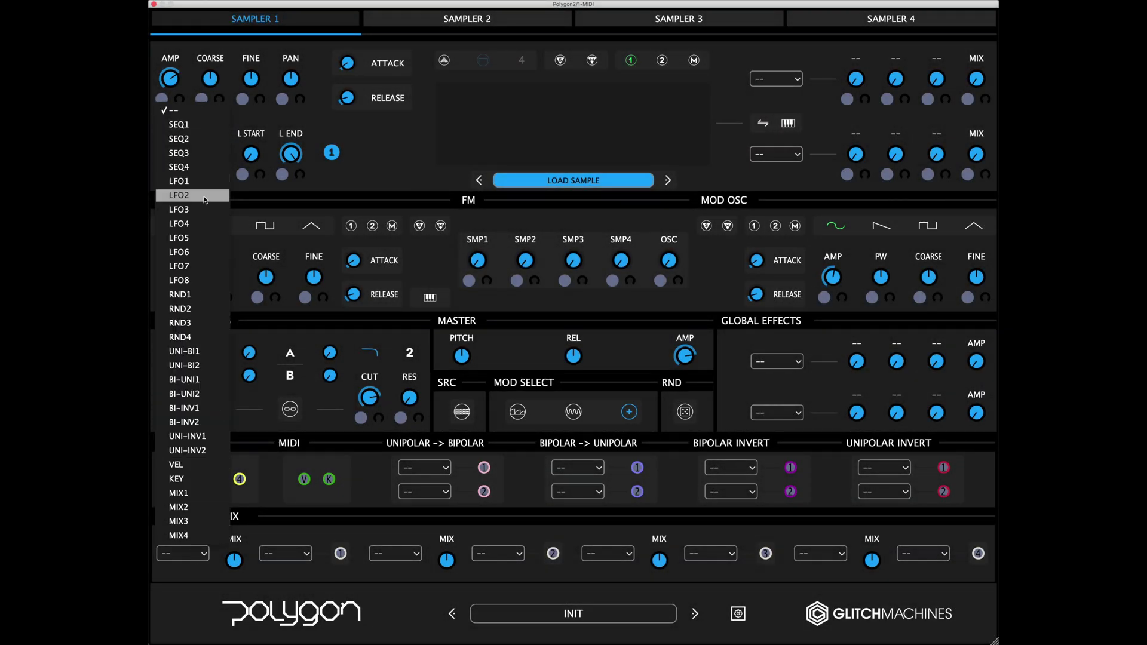
# - Set Modulator Mix 1 to blend LFO2 with SEQ3 and turn its MIX amount down
pyautogui.click(205, 196)
pyautogui.click(294, 552)
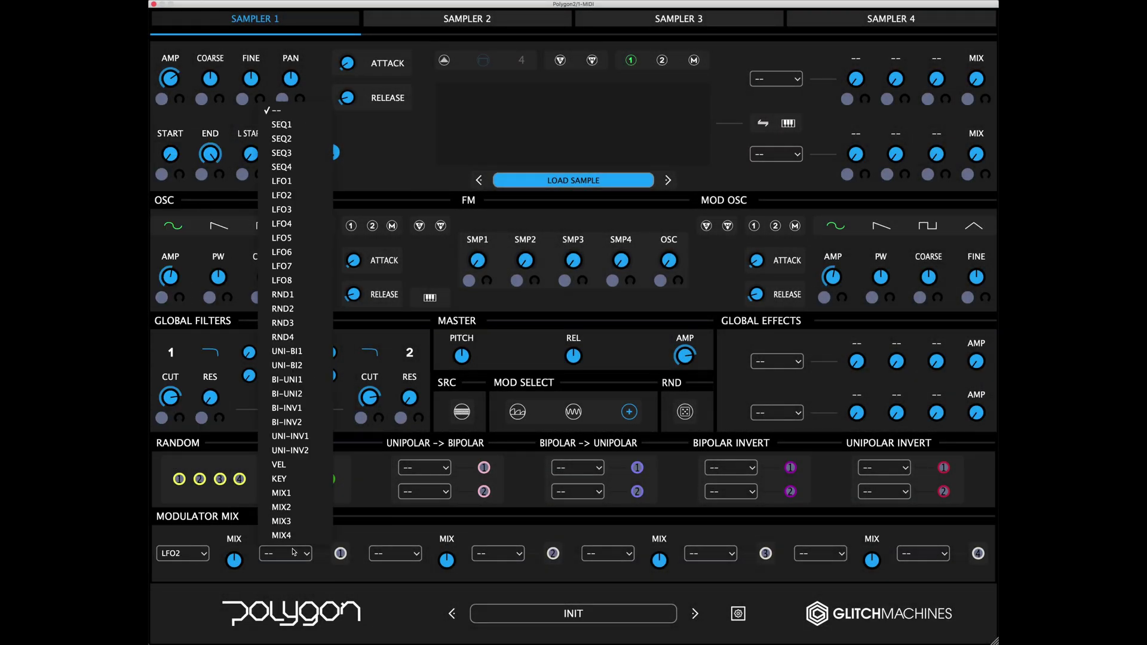
pyautogui.click(298, 156)
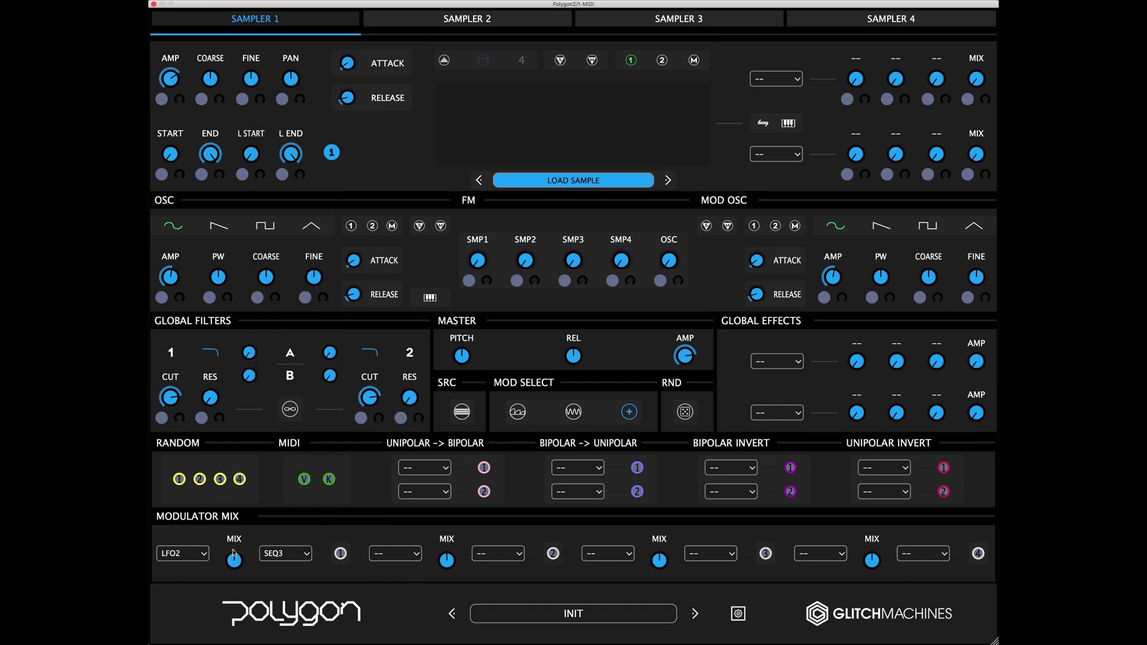
pyautogui.moveTo(238, 556); pyautogui.dragTo(226, 583)
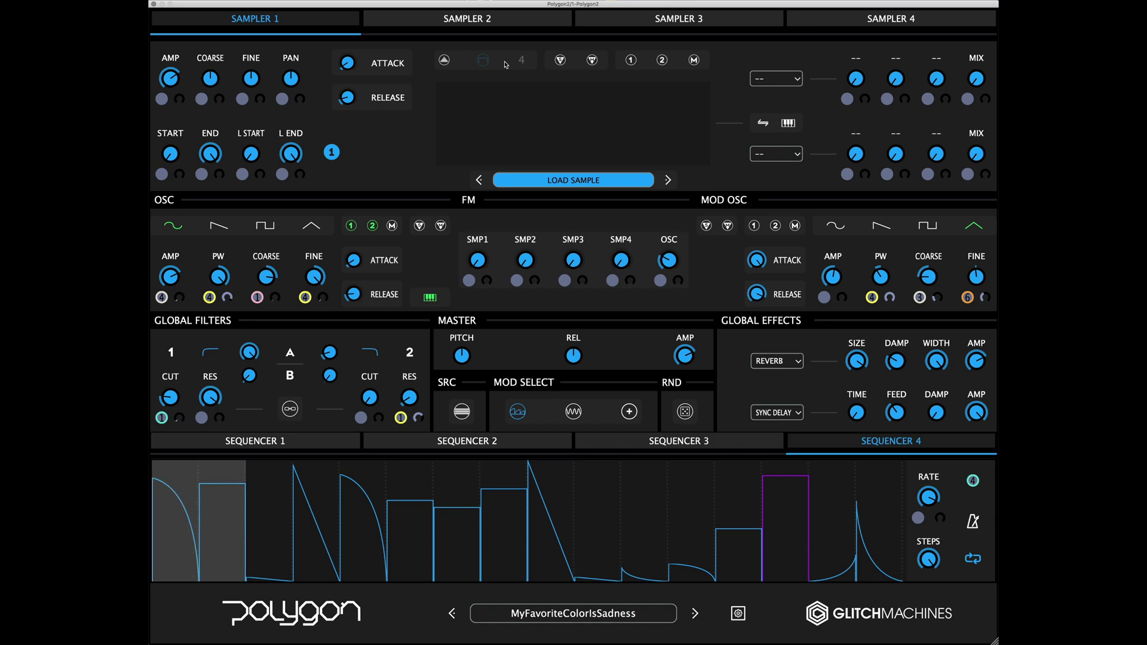
# - Advance to the next preset, StriderComponent, with the right preset arrow
pyautogui.click(695, 614)
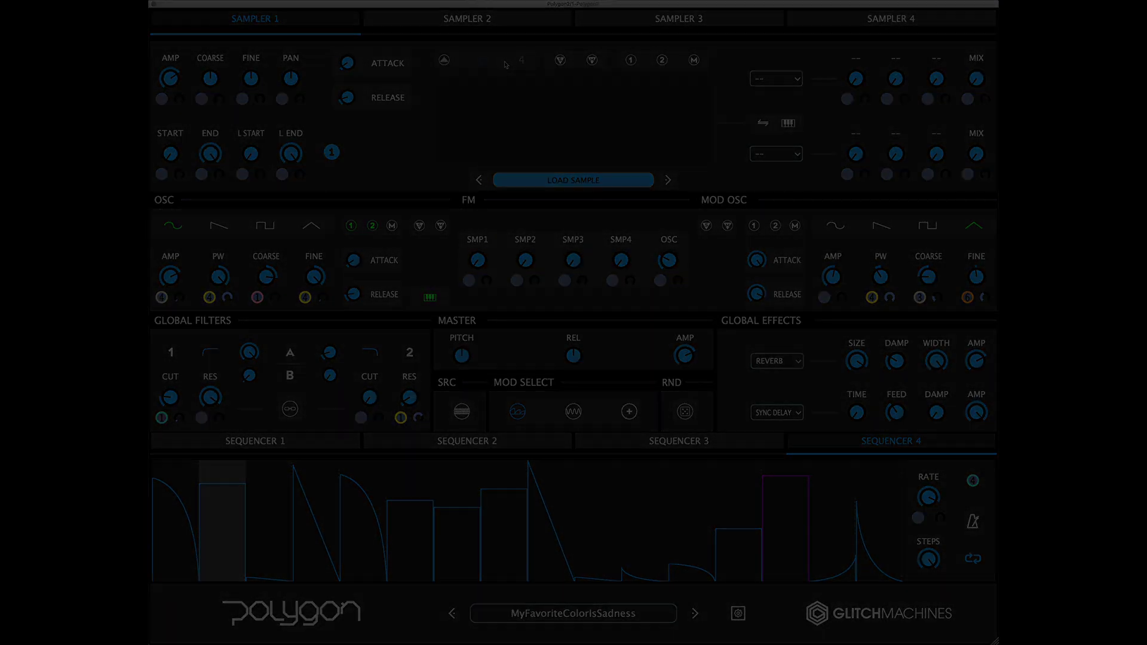